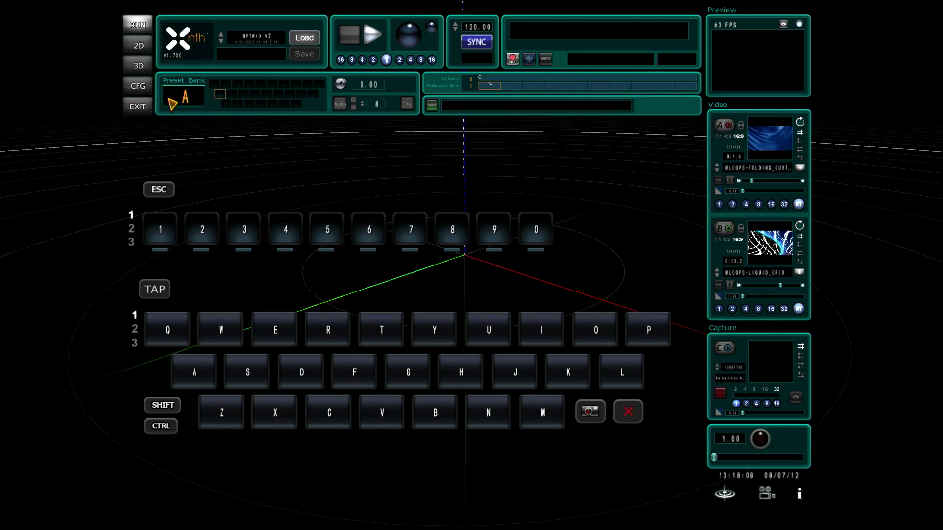
# Switch to the 3D scene editor and add a layer using the TV-ANT1 geometry
pyautogui.click(139, 69)
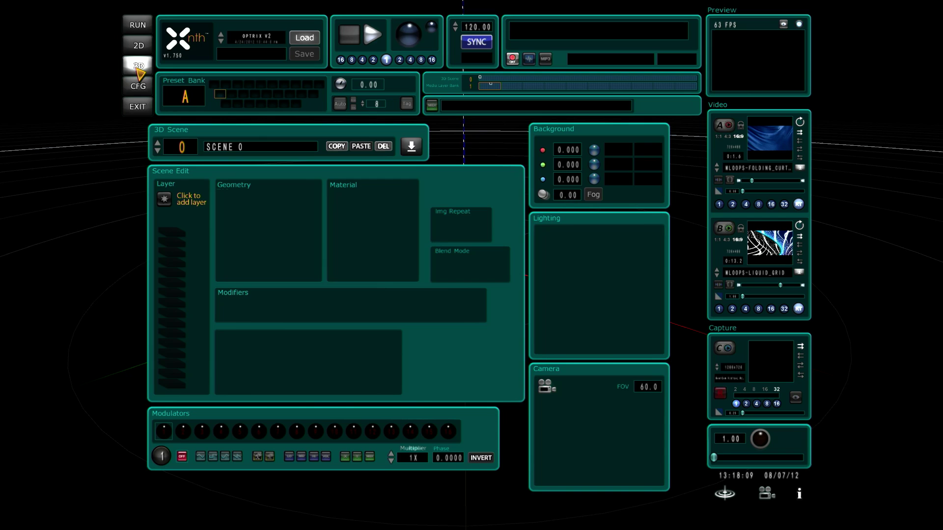
pyautogui.click(166, 200)
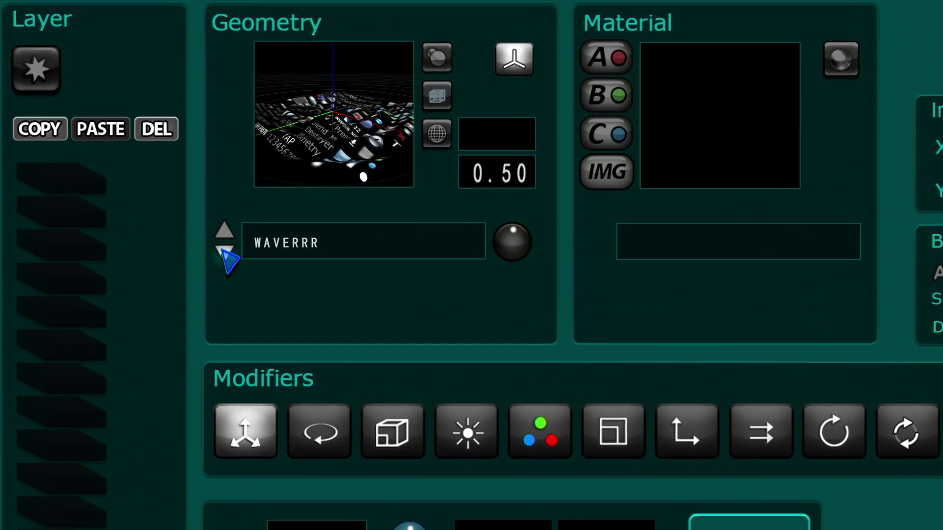
pyautogui.click(224, 251)
pyautogui.click(225, 252)
pyautogui.click(224, 252)
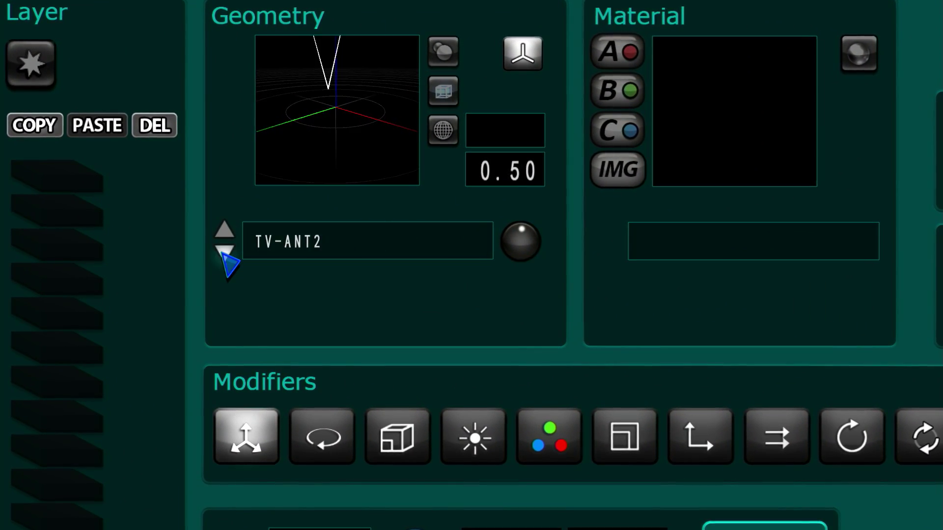
pyautogui.click(224, 252)
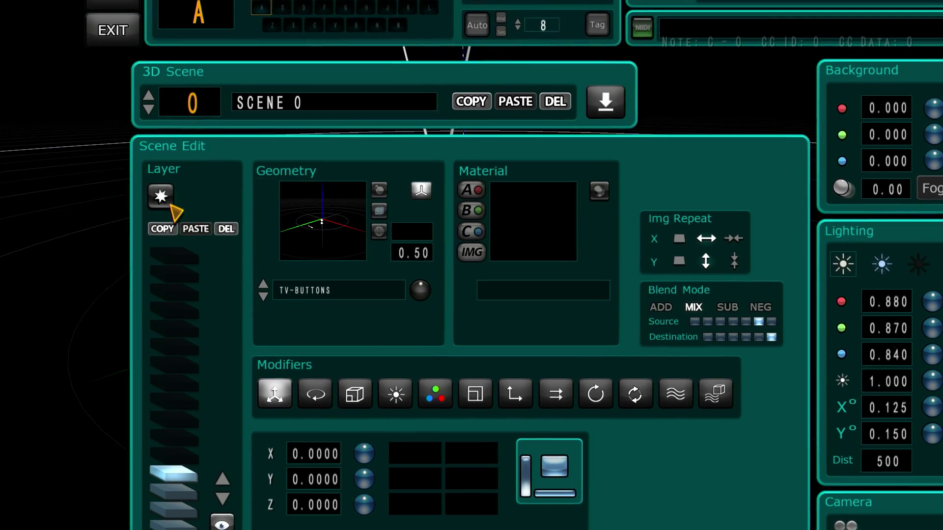
# Add a fifth layer with TV-SCREEN geometry, then add and delete an extra WAVERRR layer
pyautogui.click(118, 159)
pyautogui.click(222, 254)
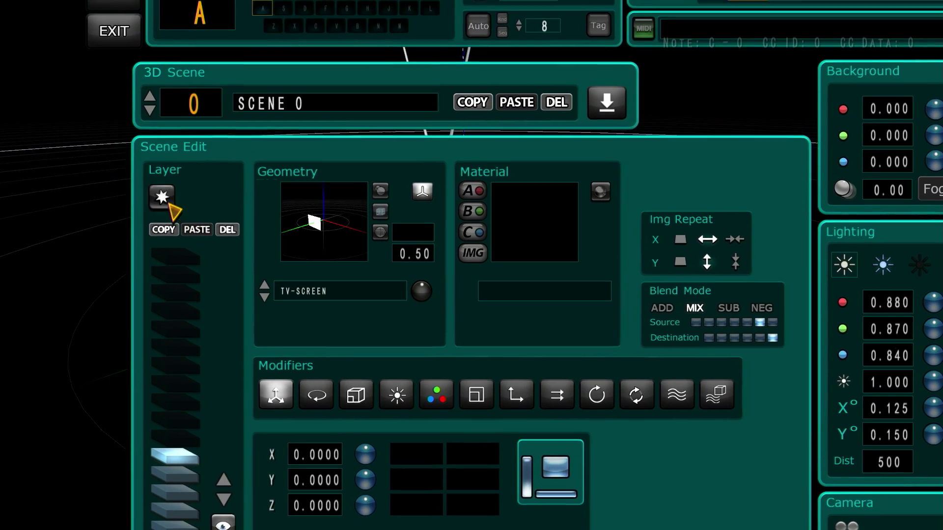
pyautogui.click(118, 160)
pyautogui.click(219, 248)
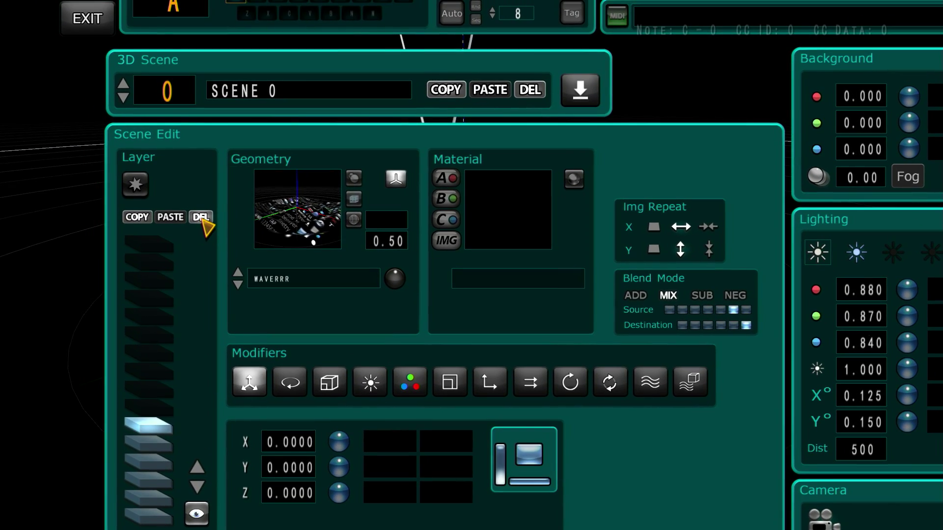
pyautogui.click(201, 216)
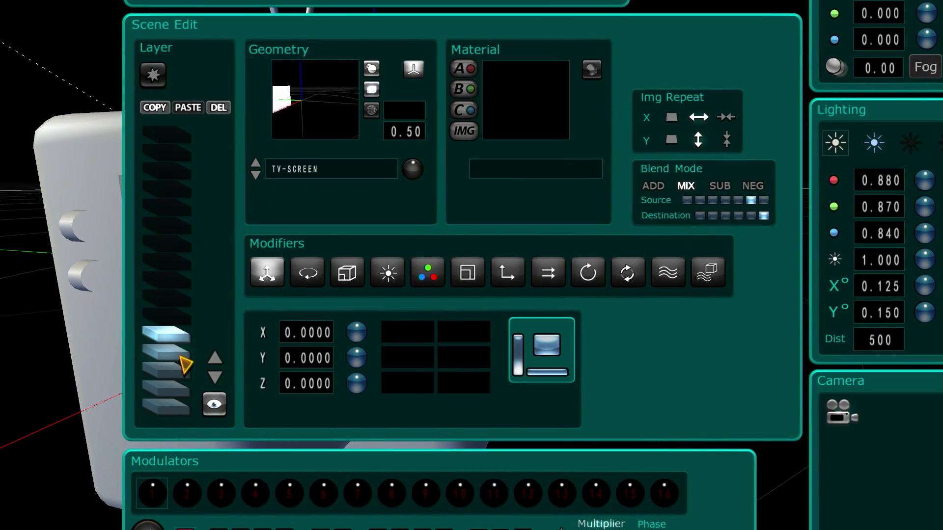
# Check the TV-BUTTONS, TV-ANT2, TV-ANT1 and TV-1 layers, then hide the interface with Tab
pyautogui.click(96, 468)
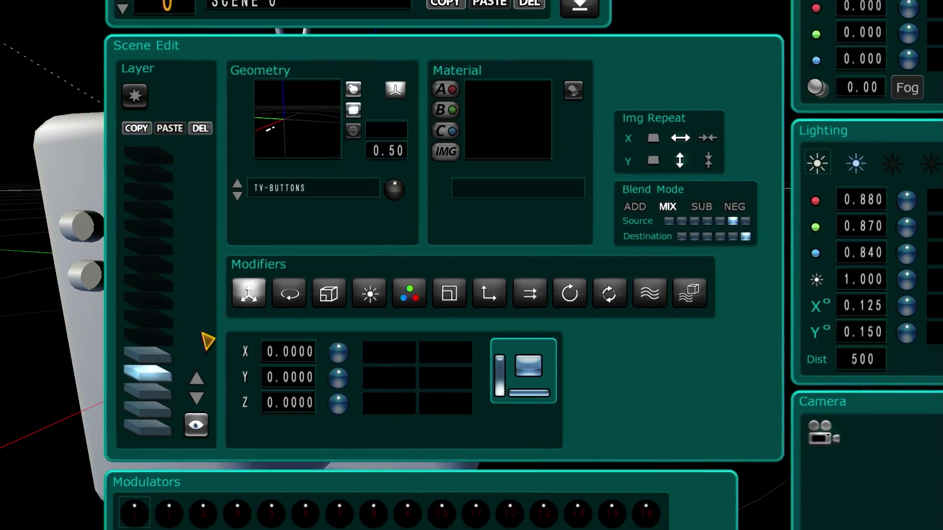
pyautogui.click(88, 490)
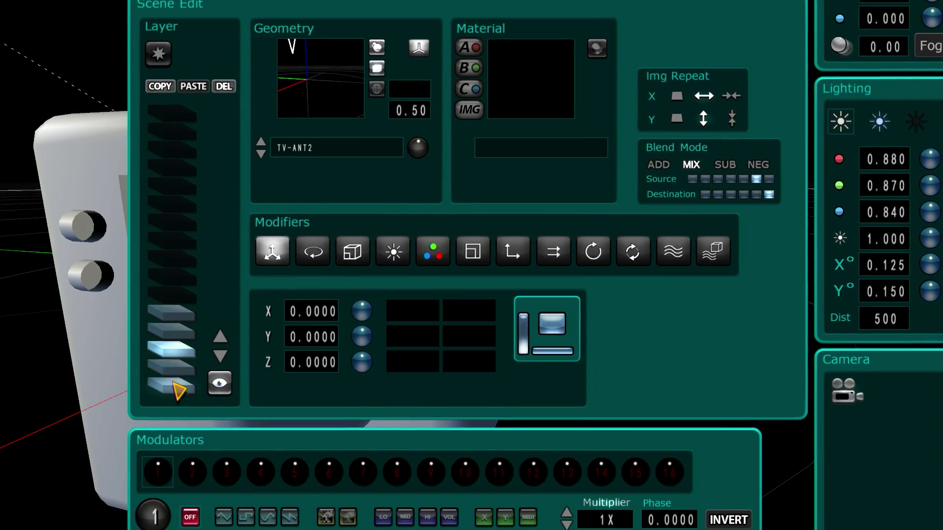
pyautogui.click(83, 502)
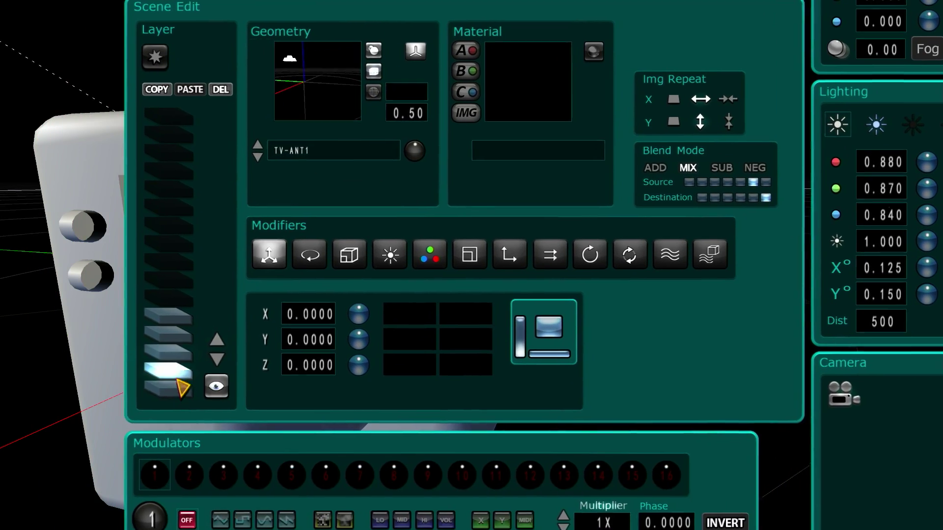
pyautogui.click(94, 523)
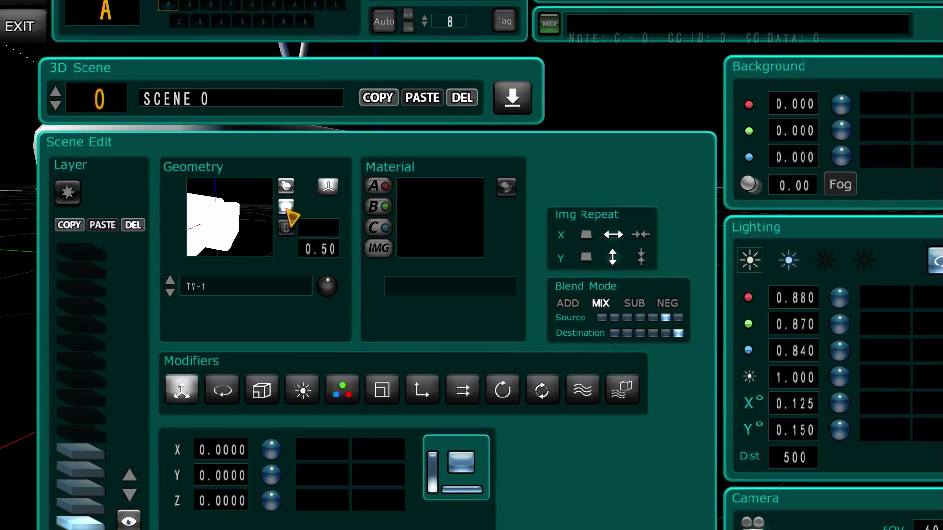
pyautogui.press('Tab')
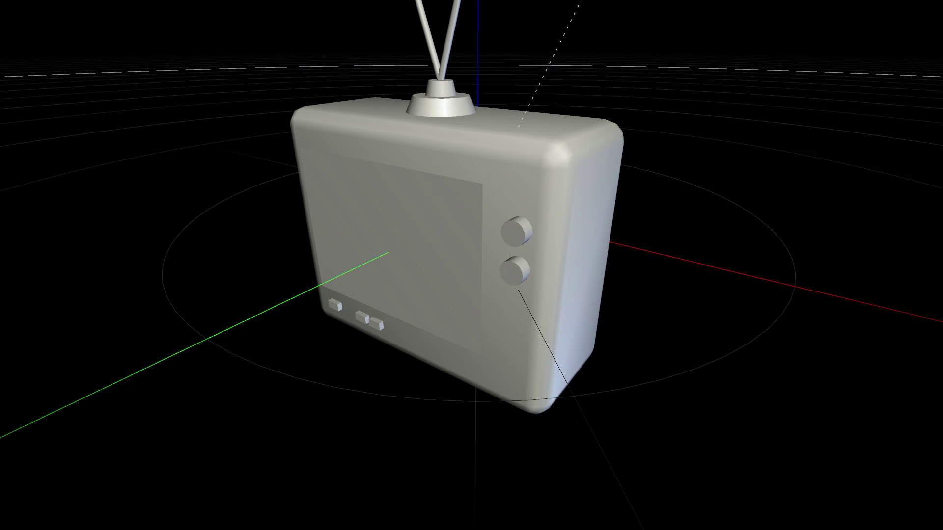
# Bring the scene editor panels back over the TV model, showing the TV-1 body layer
pyautogui.moveTo(281, 278)
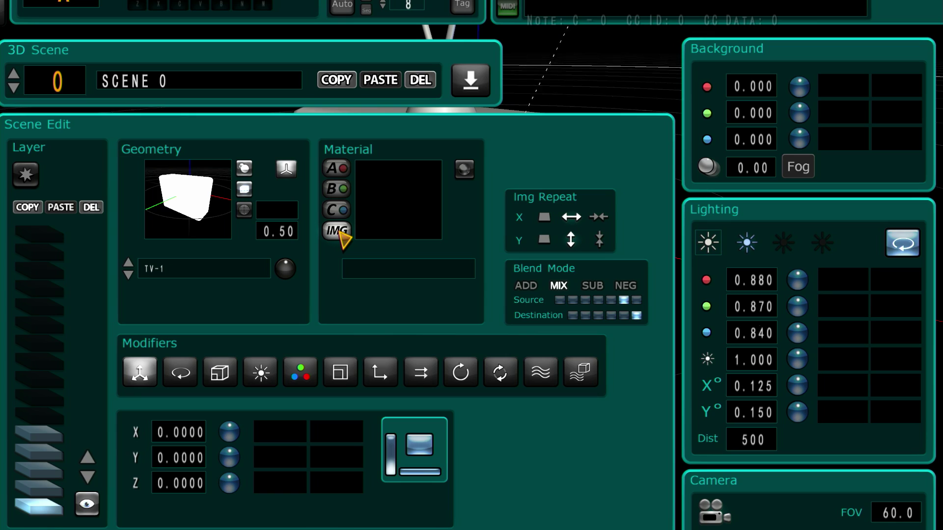
# Give the TV body an image texture and preview PATTERN2, noise, brushed-metal, lightning and DECO4
pyautogui.click(339, 231)
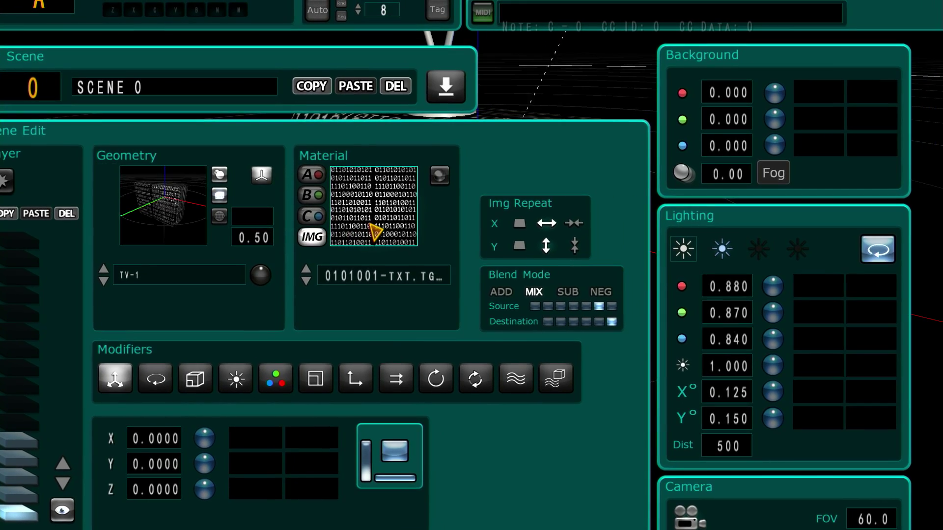
pyautogui.click(396, 223)
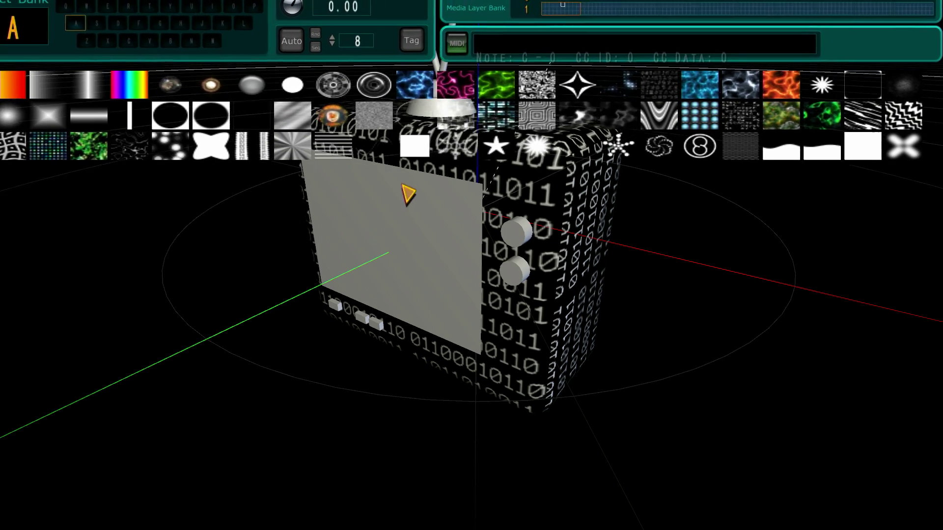
pyautogui.click(477, 151)
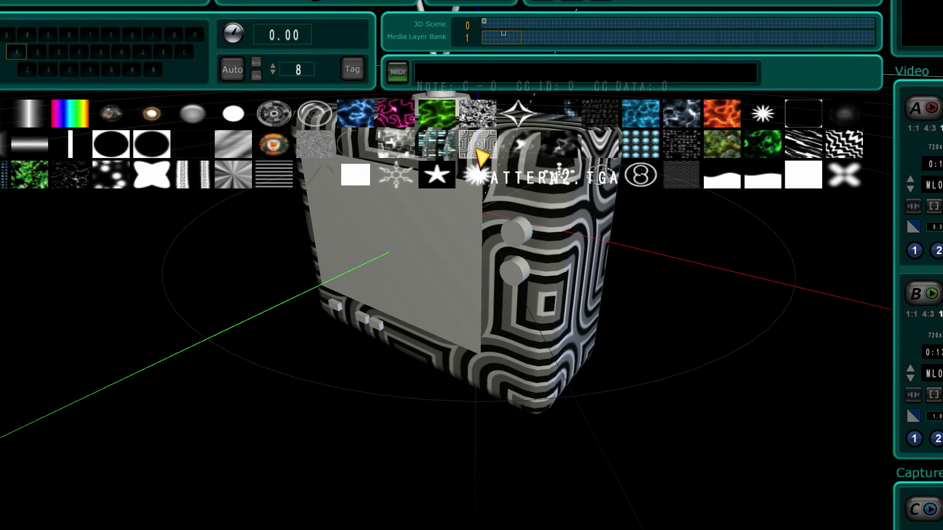
pyautogui.click(429, 152)
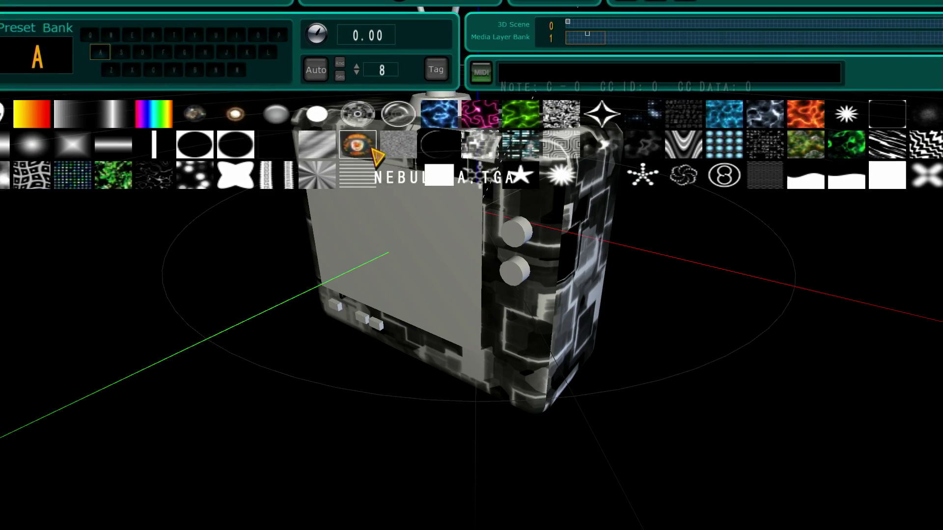
pyautogui.click(388, 149)
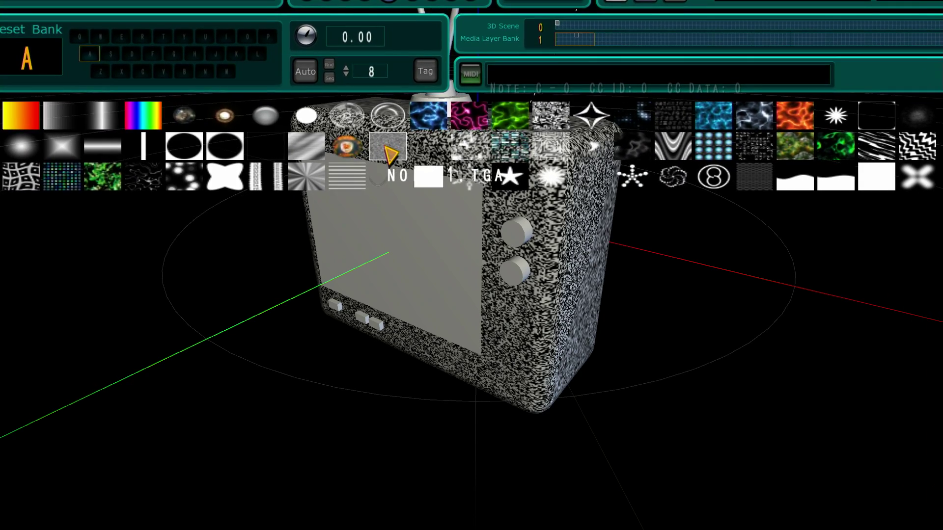
pyautogui.click(347, 148)
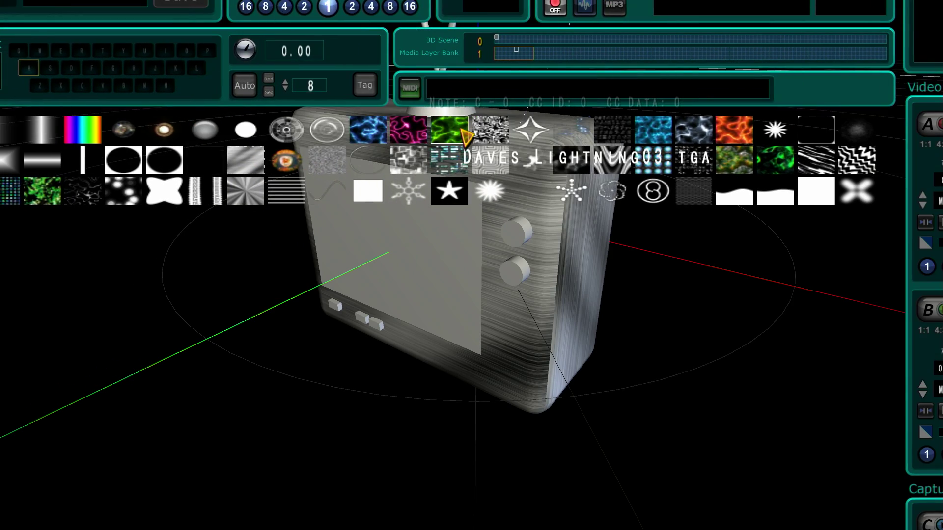
pyautogui.click(442, 132)
pyautogui.click(471, 133)
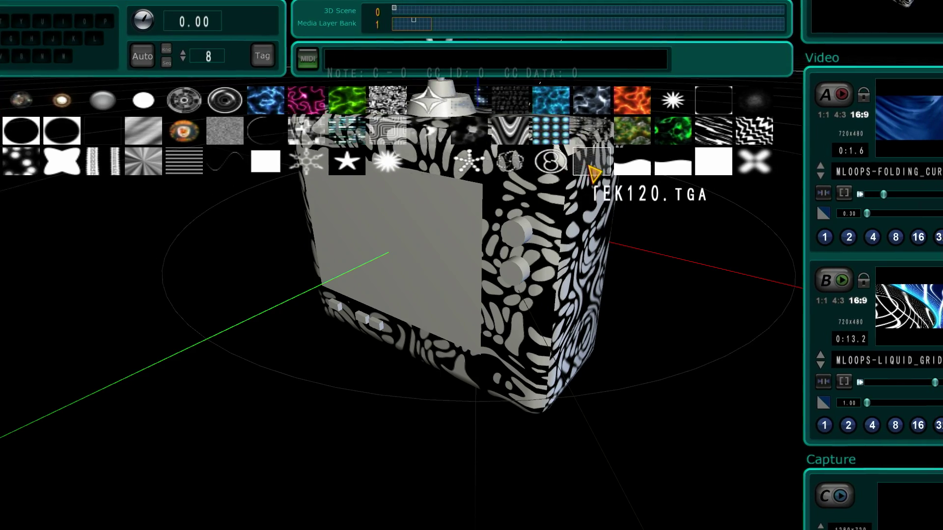
# Preview TEK120, PATTERN48, RADIAL1 and RASTER, then settle on NOISE1.TGA and close the picker
pyautogui.click(596, 169)
pyautogui.click(593, 150)
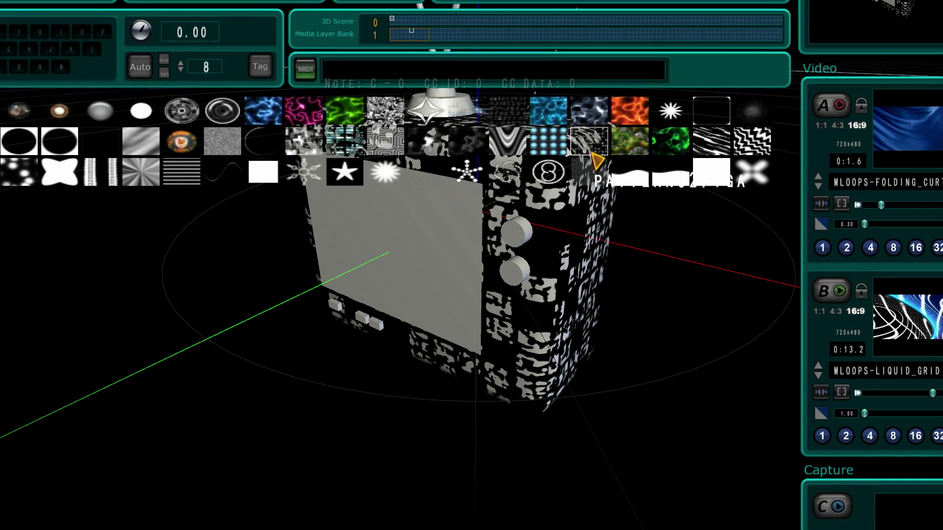
pyautogui.click(531, 147)
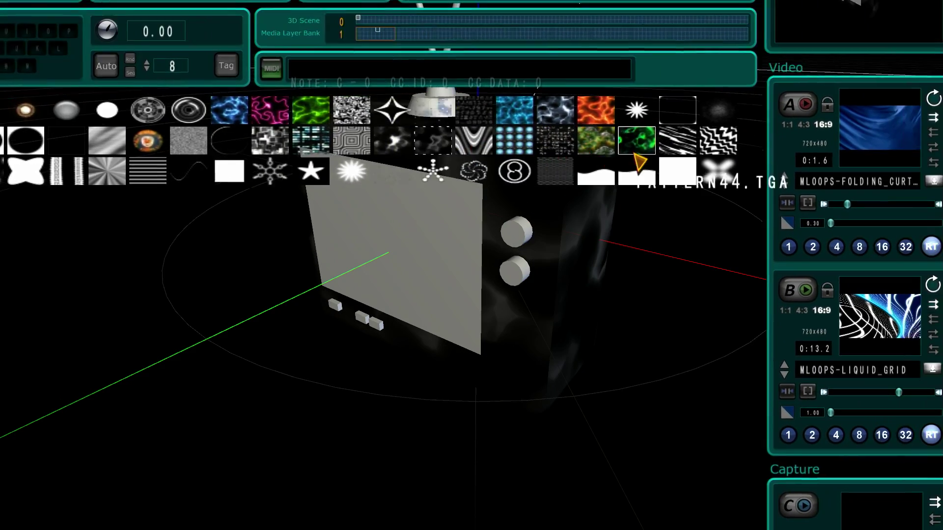
pyautogui.click(682, 150)
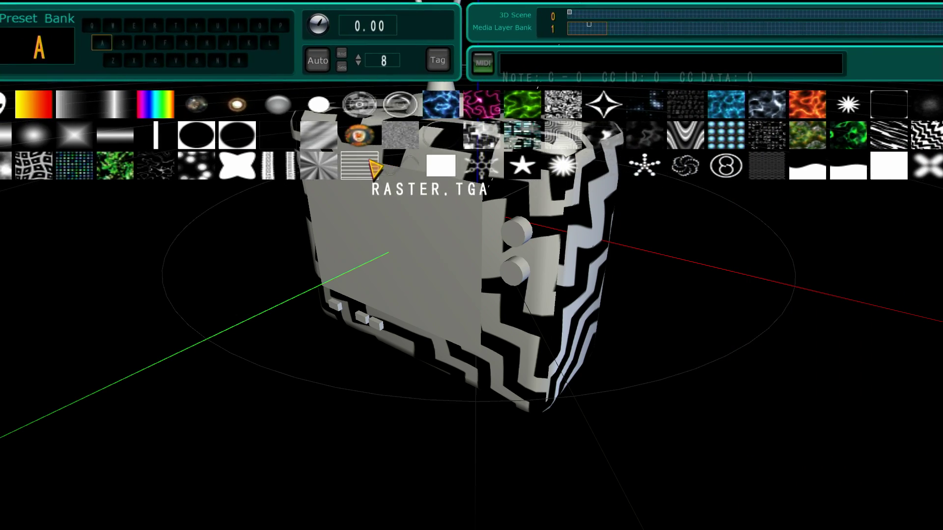
pyautogui.click(343, 169)
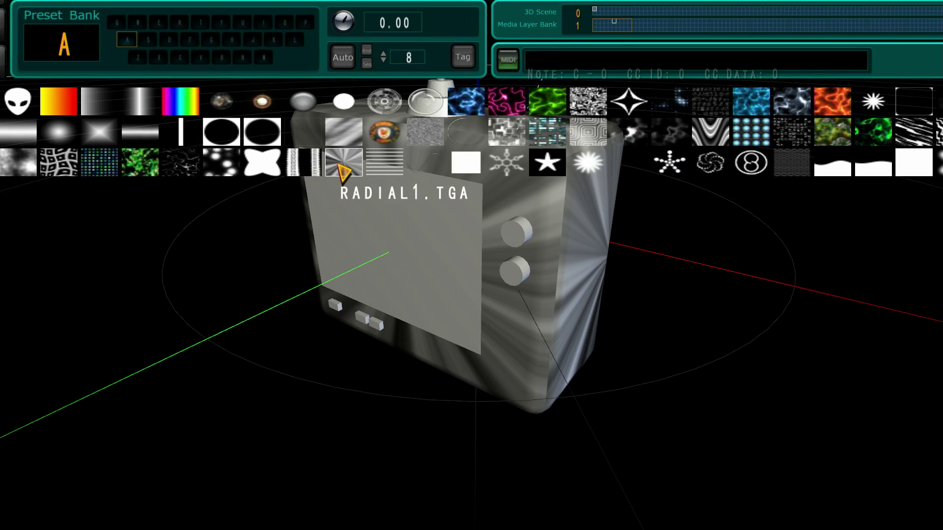
pyautogui.click(367, 170)
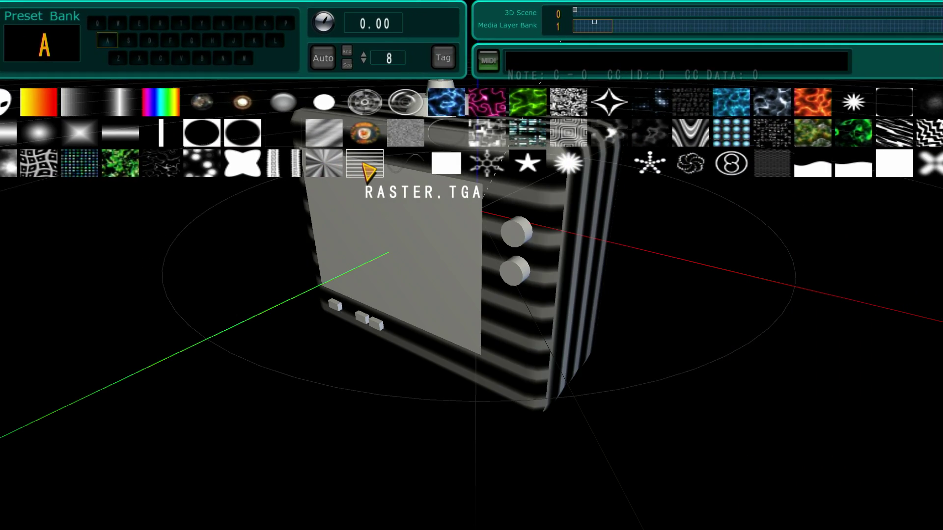
pyautogui.click(394, 154)
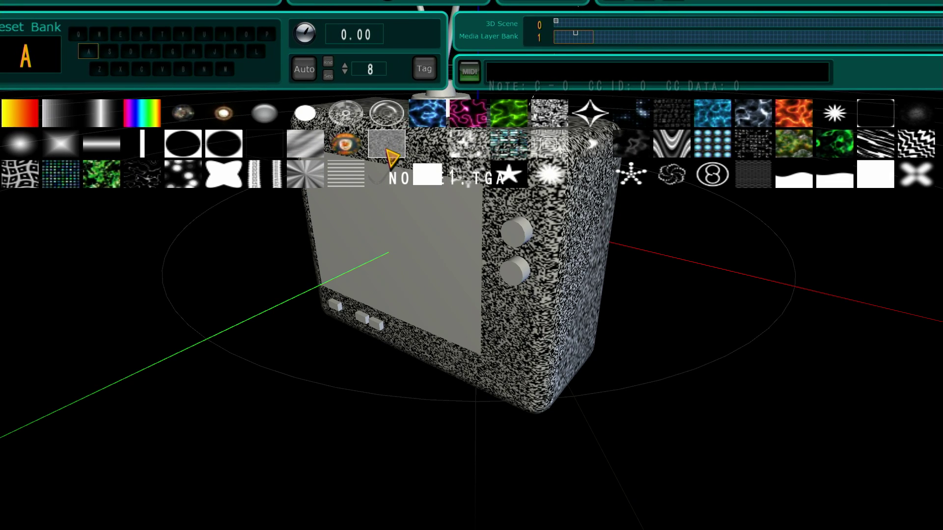
pyautogui.click(391, 156)
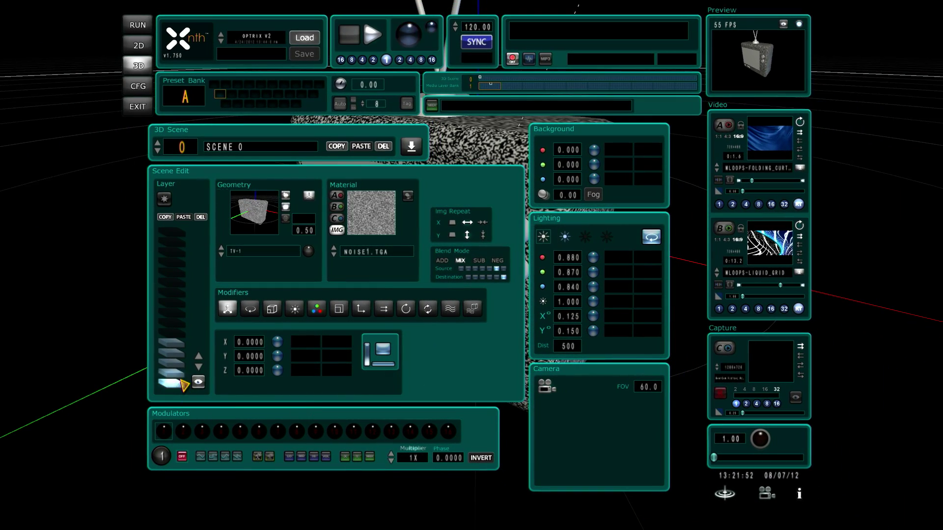
# Step through the antenna and button layer rows to reach the TV-SCREEN layer
pyautogui.click(178, 372)
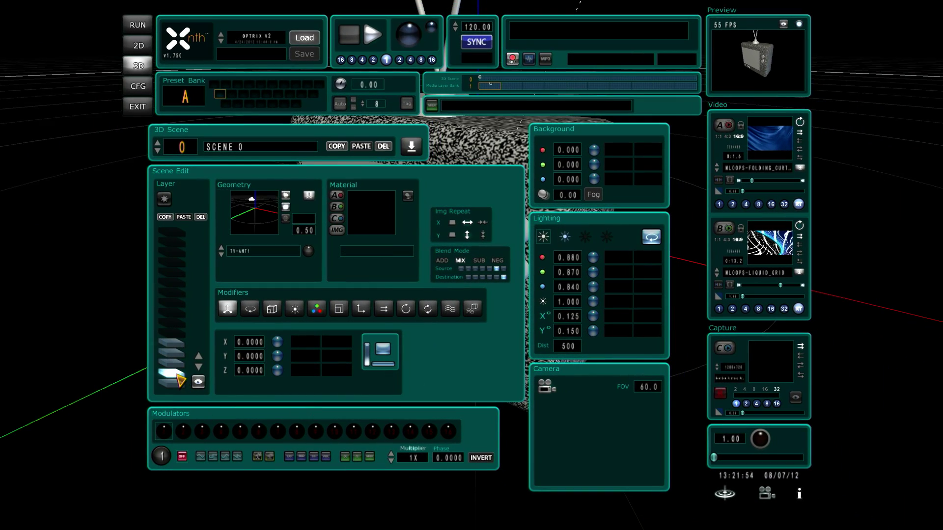
pyautogui.click(179, 369)
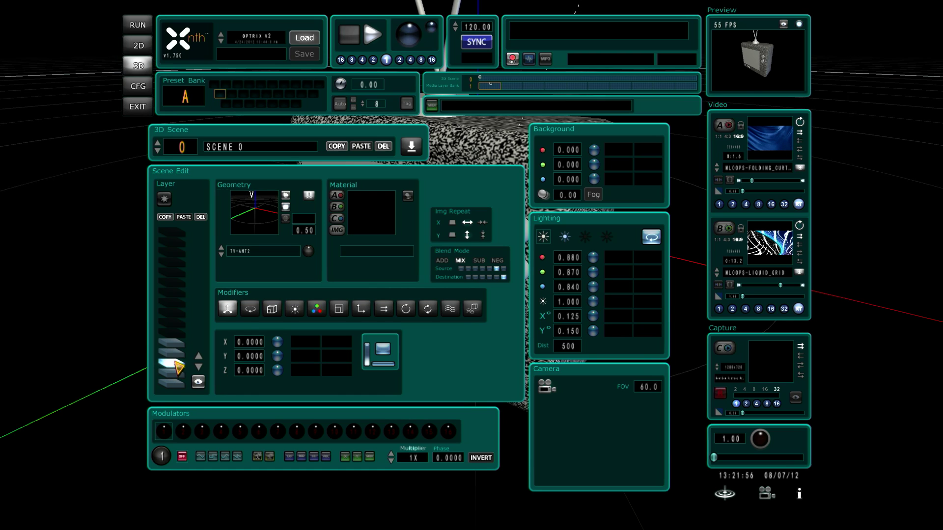
pyautogui.click(179, 360)
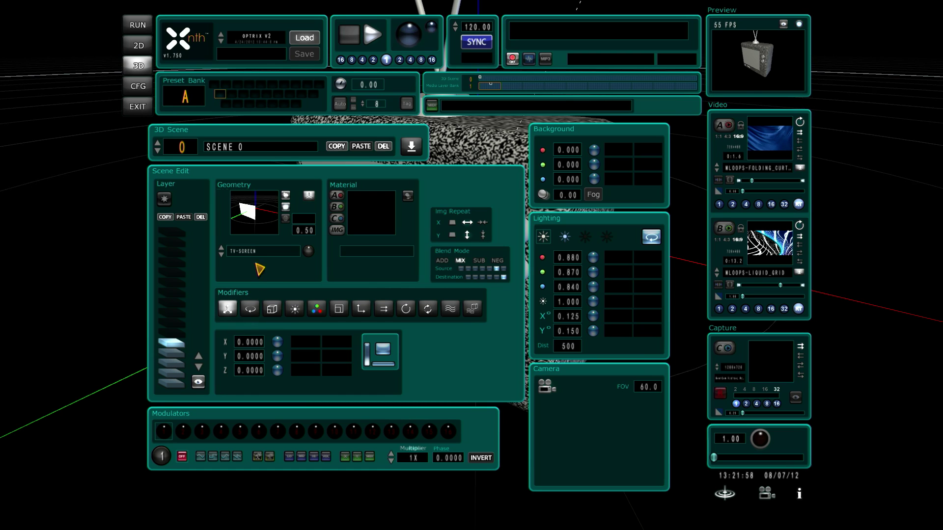
# Set the screen material to video A playing WLOOPS-GOLDEN_TRIP, then hide all panels
pyautogui.click(337, 196)
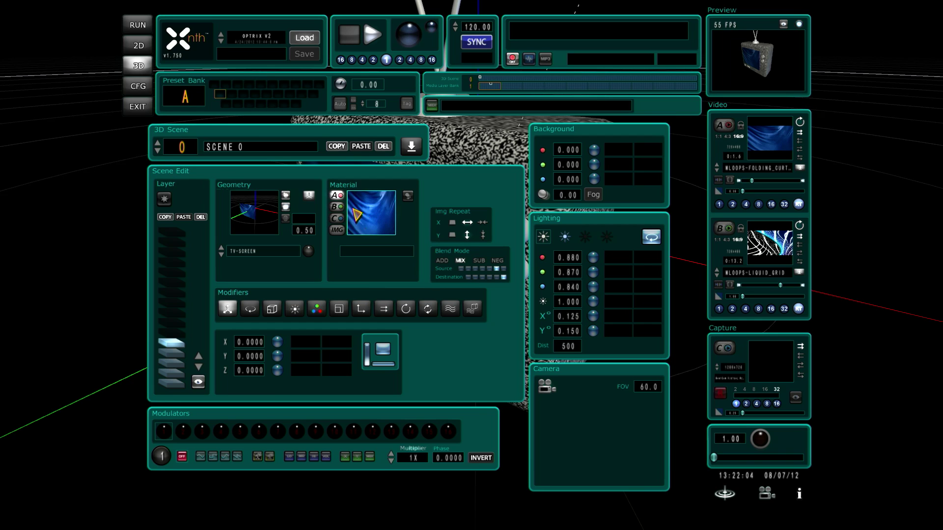
pyautogui.click(375, 226)
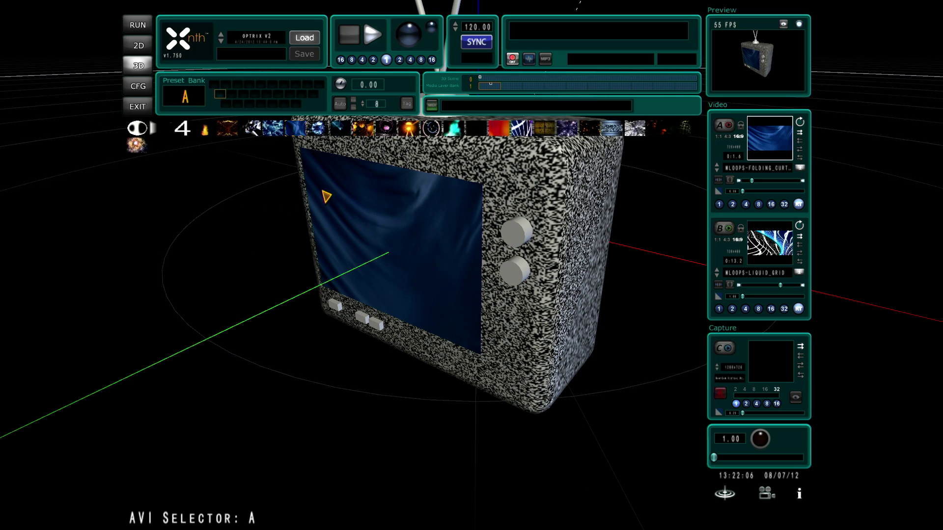
pyautogui.click(363, 129)
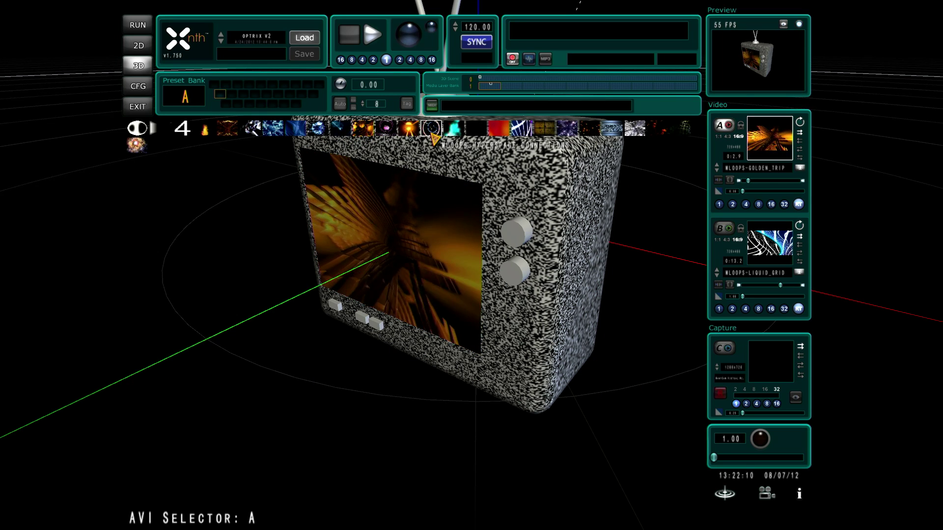
pyautogui.rightClick(368, 138)
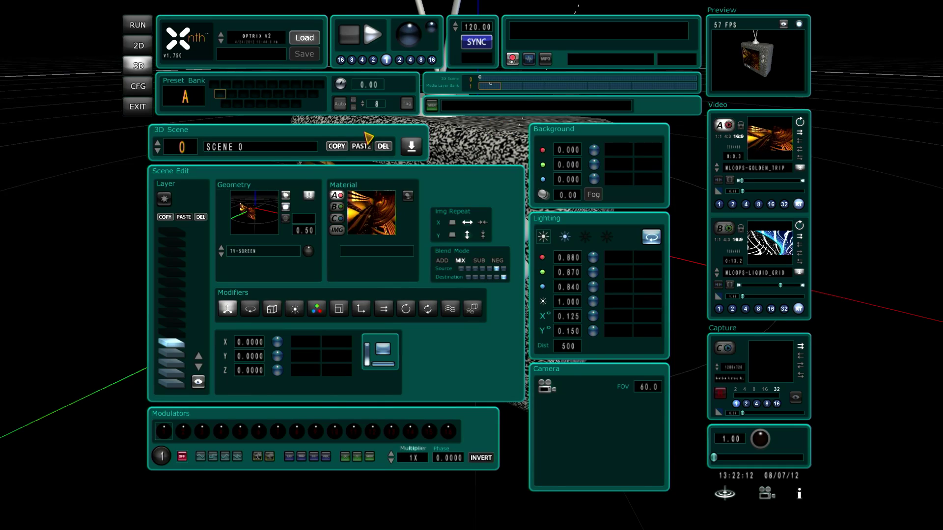
pyautogui.rightClick(336, 393)
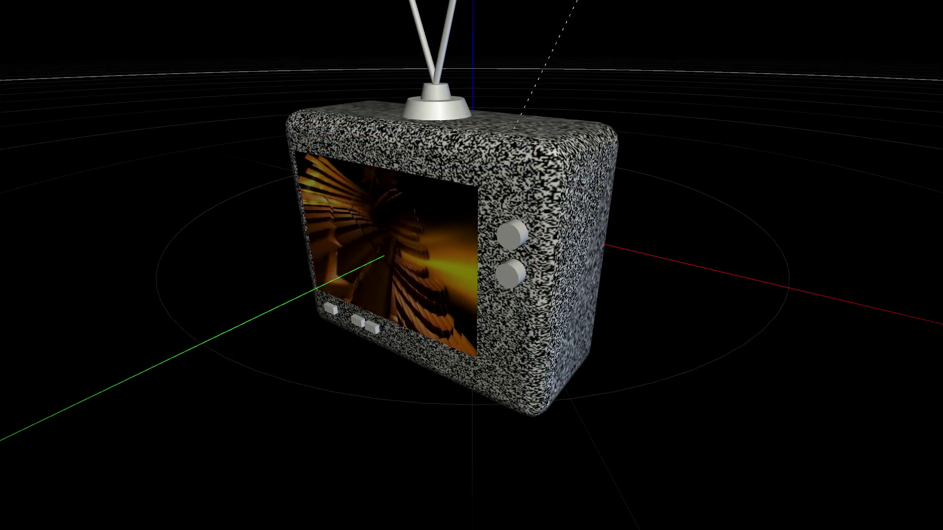